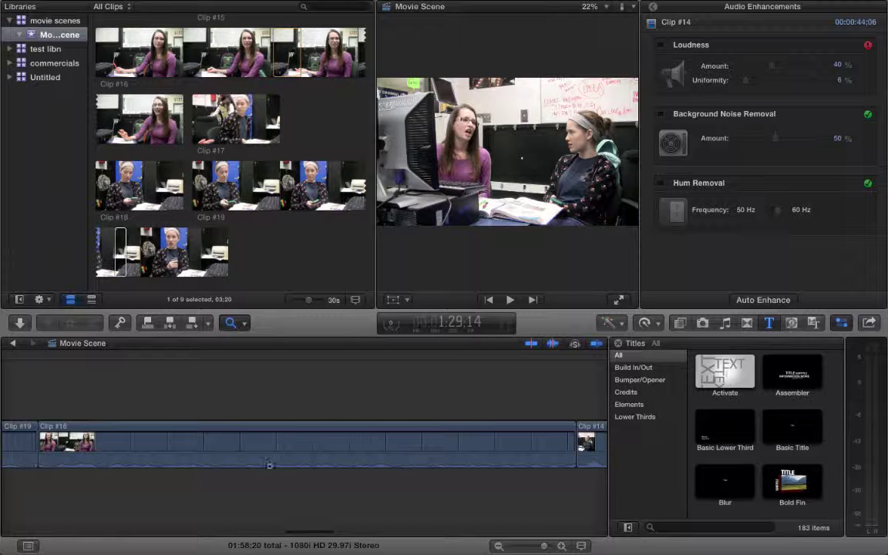
Step: Add a second volume keyframe to the audio of Clip #16 at about 1:00;26 and play back that section
click(265, 473)
key(a)
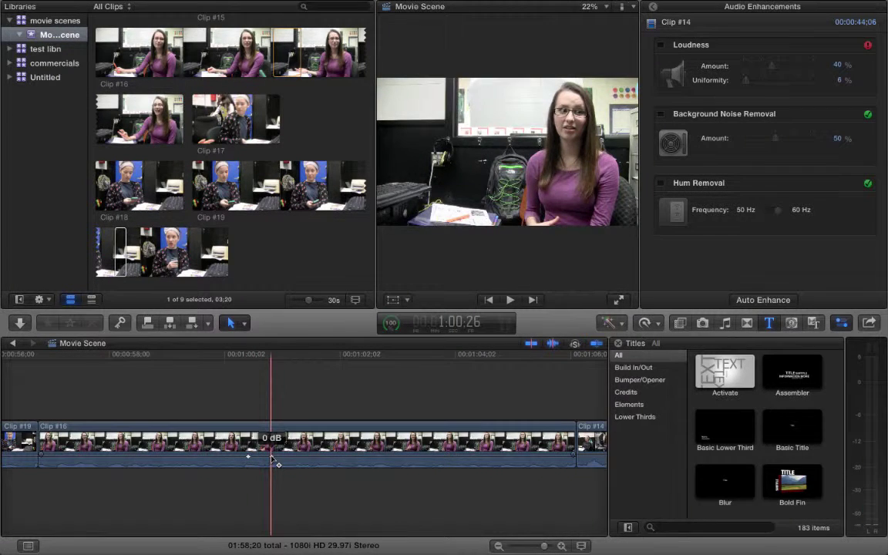
drag(271, 460, 271, 455)
key(space)
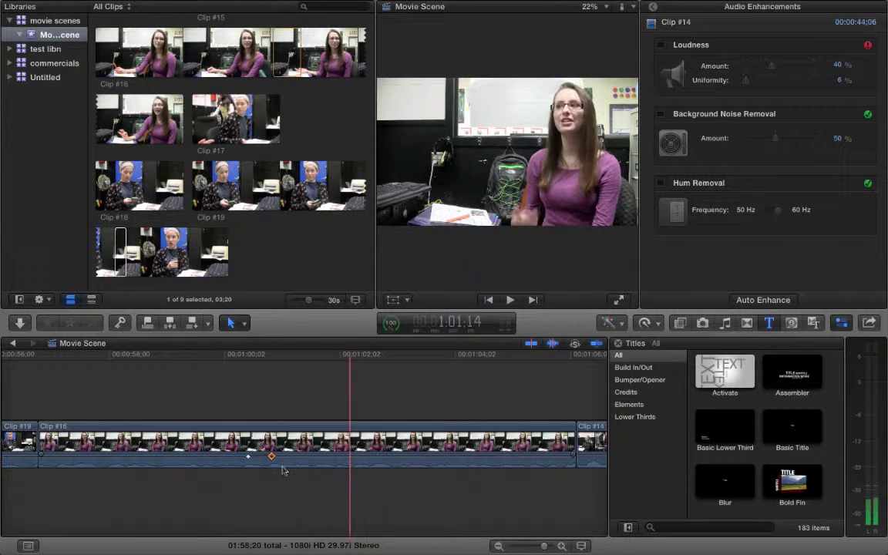
Step: Add two more volume keyframes near 1:03 in Clip #16 and lower the earlier one to dip the audio level
alt+click(390, 457)
click(414, 461)
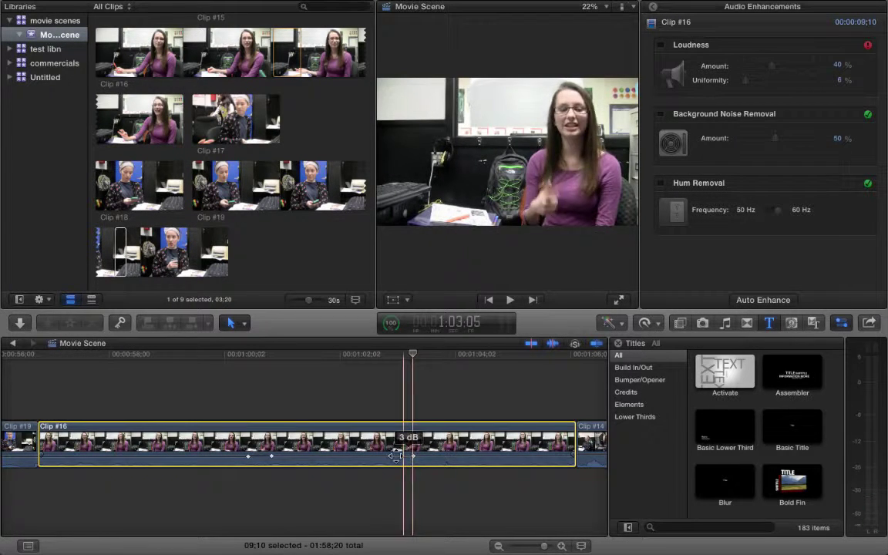
drag(390, 457, 390, 460)
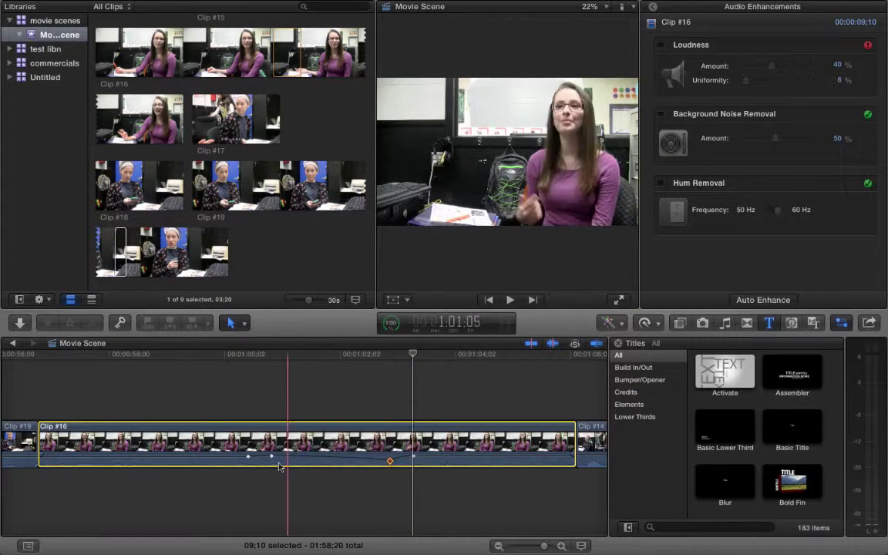
drag(271, 456, 271, 455)
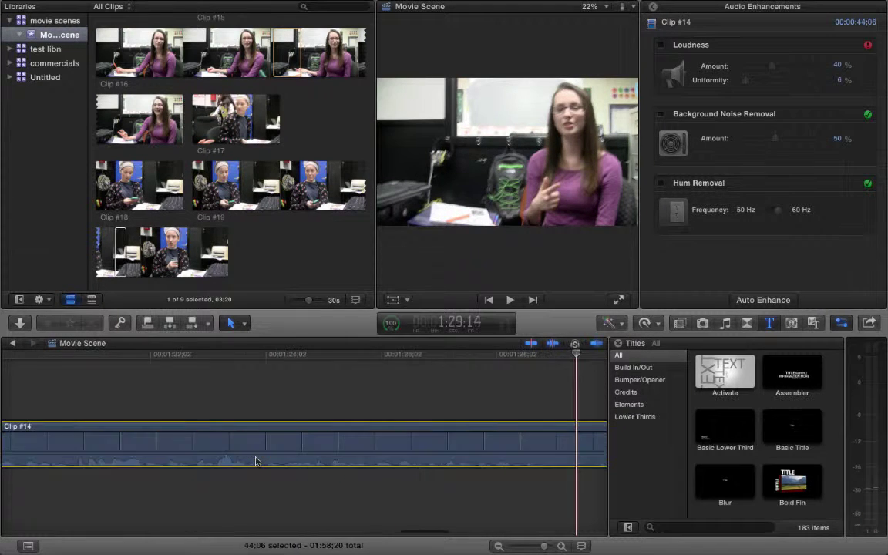
Step: Fit the whole Movie Scene project in the timeline and play it from about 11;12 to review the cut
click(248, 461)
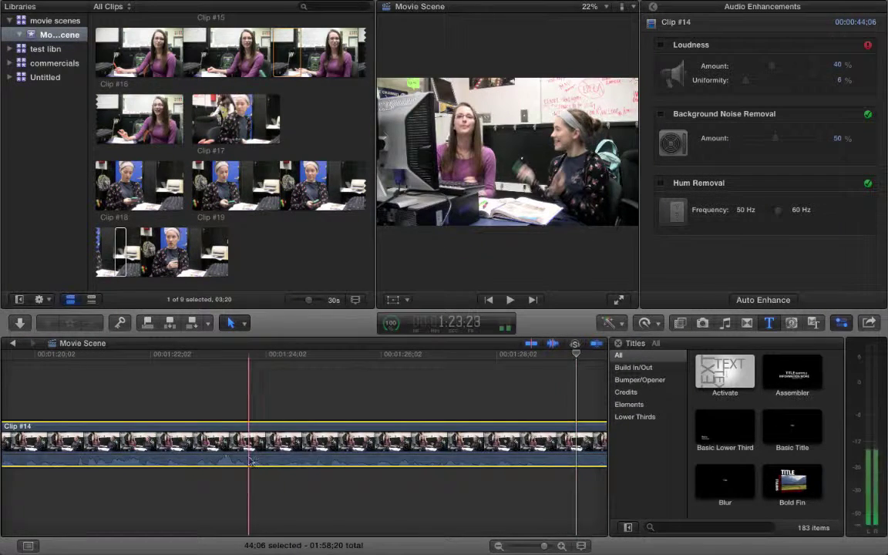
scroll(248, 461, left, 2)
key(shift+z)
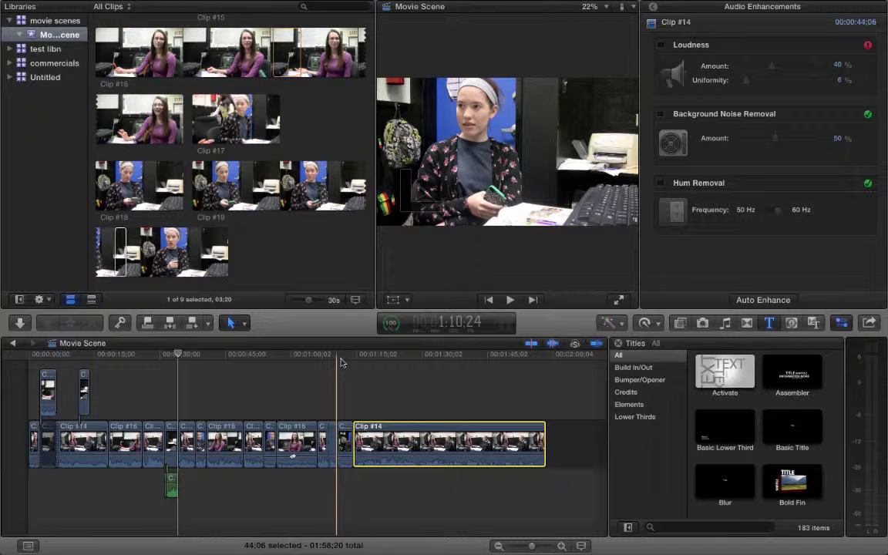
click(78, 355)
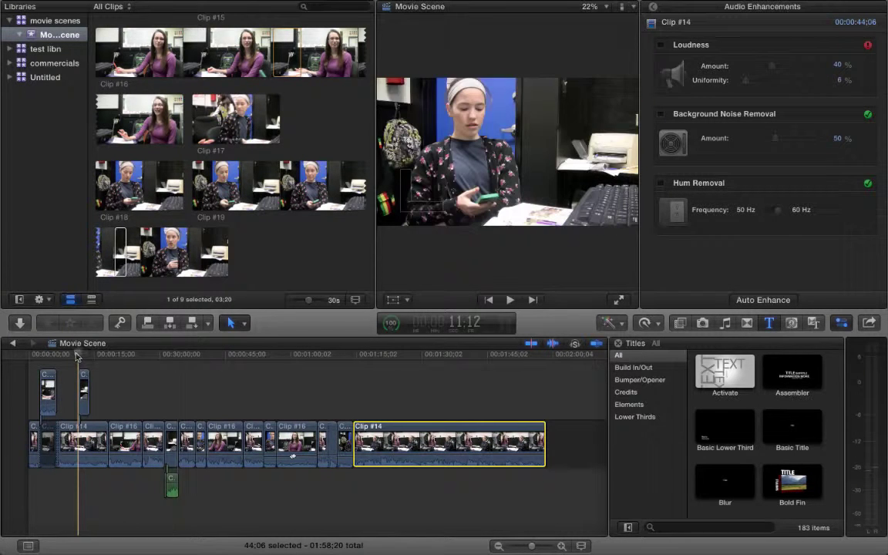
key(space)
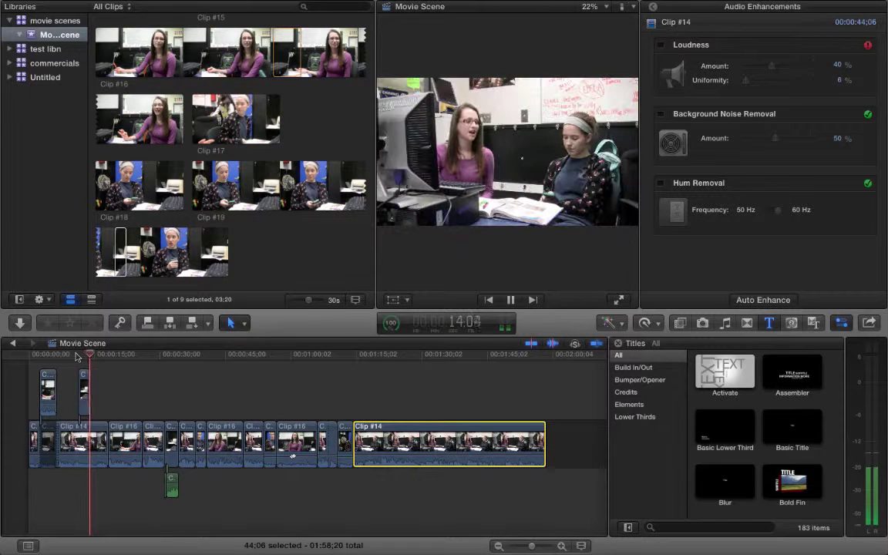
key(space)
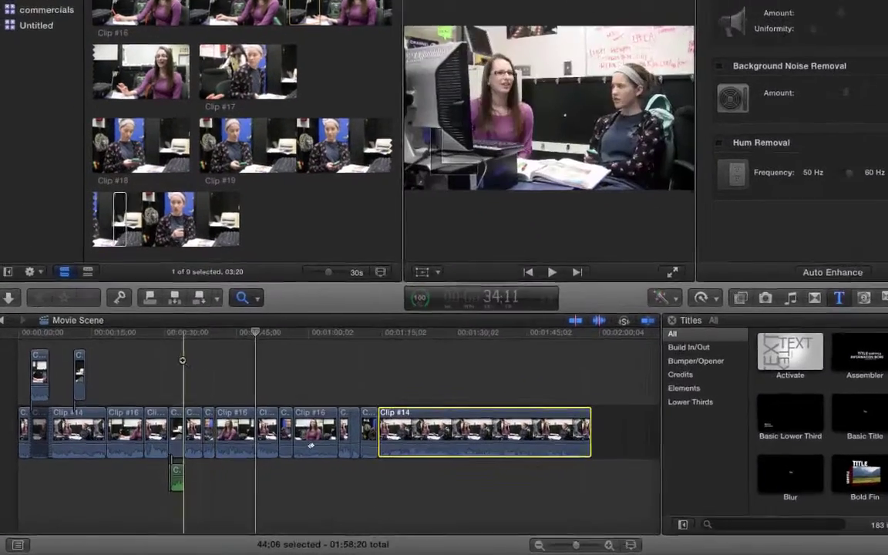
Step: Detach the audio from the Clip #19 that lies around 39 seconds in the timeline
drag(187, 364, 274, 367)
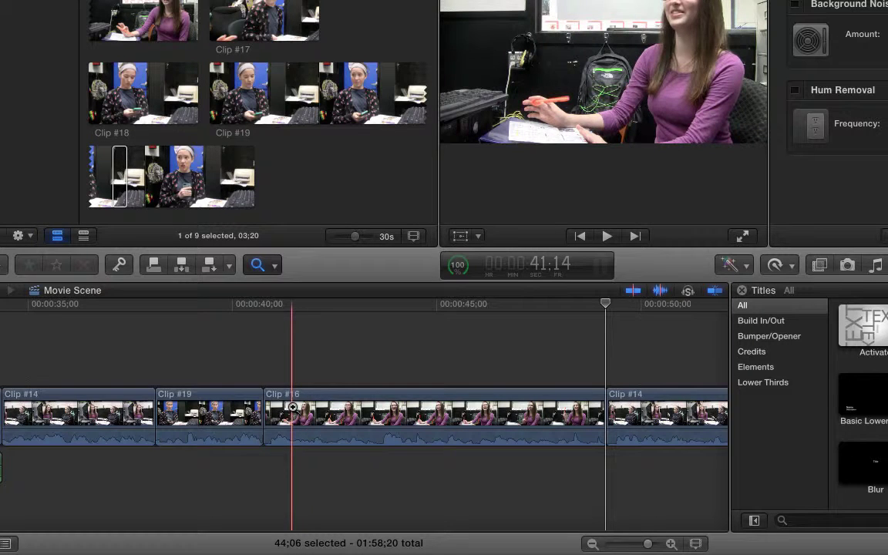
key(a)
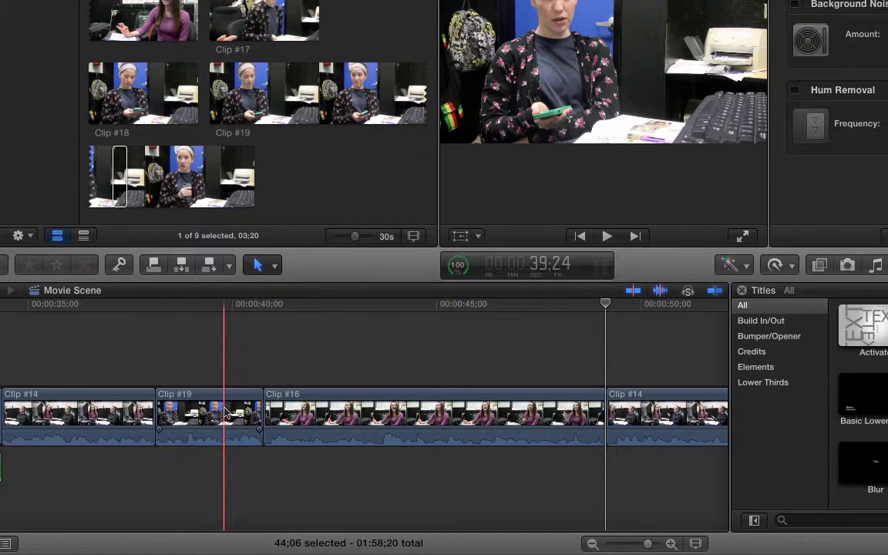
right_click(225, 414)
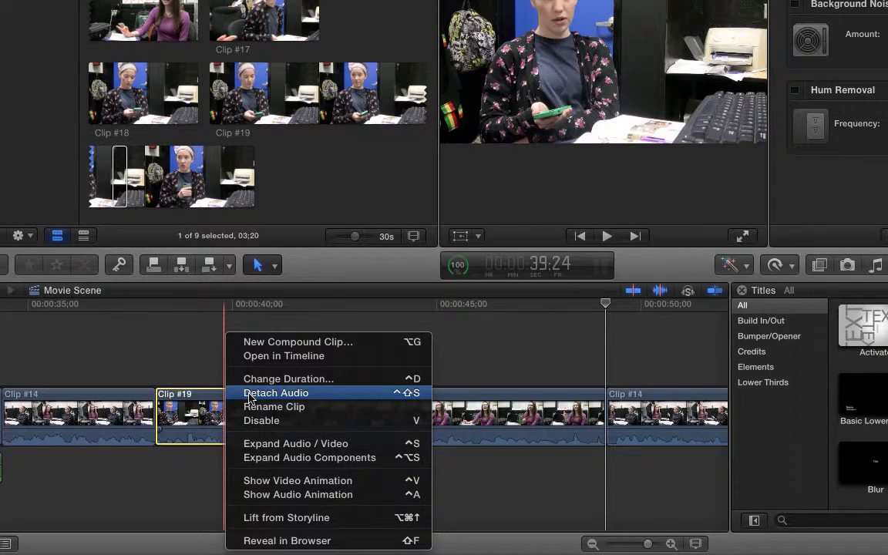
click(249, 394)
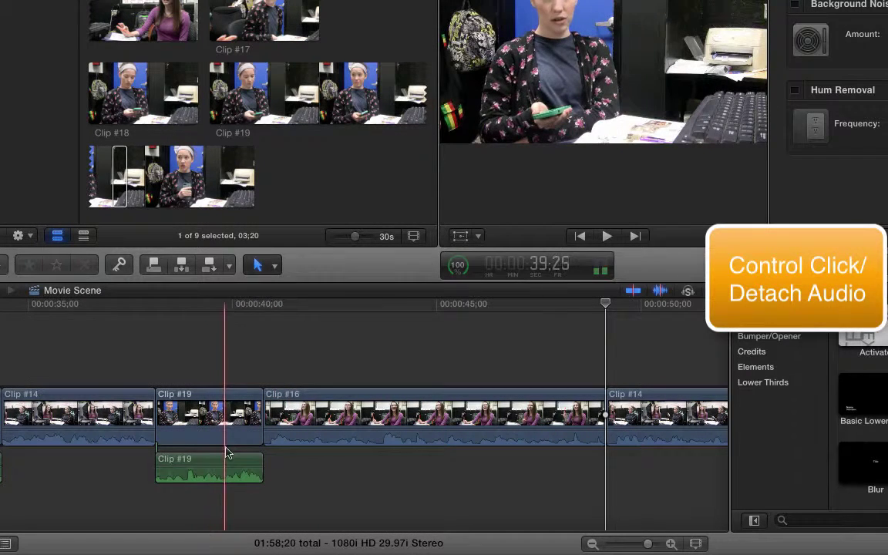
click(224, 473)
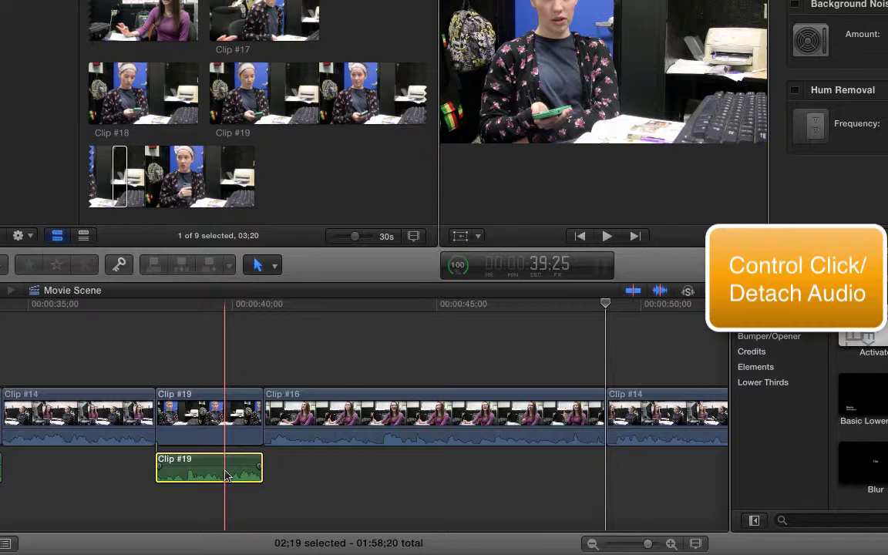
click(213, 421)
click(213, 465)
Step: Detach the audio from the Clip #16 that directly follows Clip #19
click(298, 438)
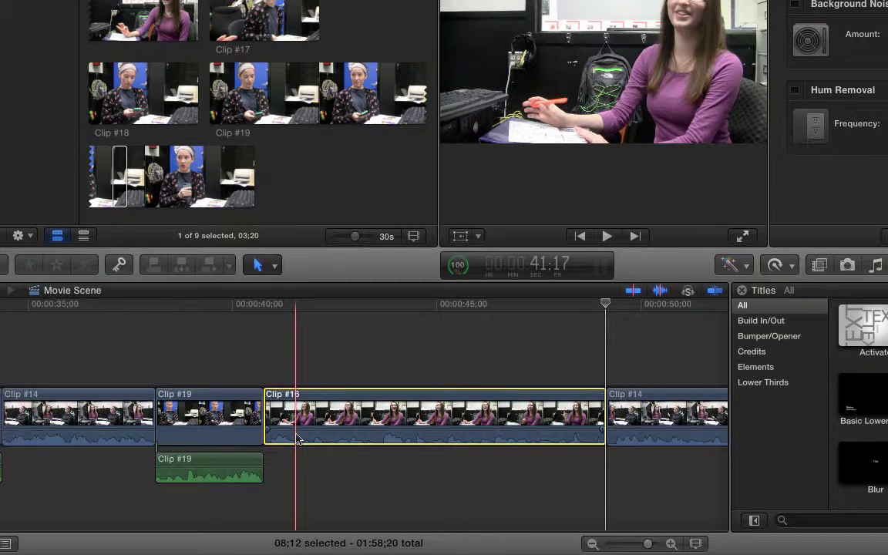
right_click(299, 438)
click(323, 390)
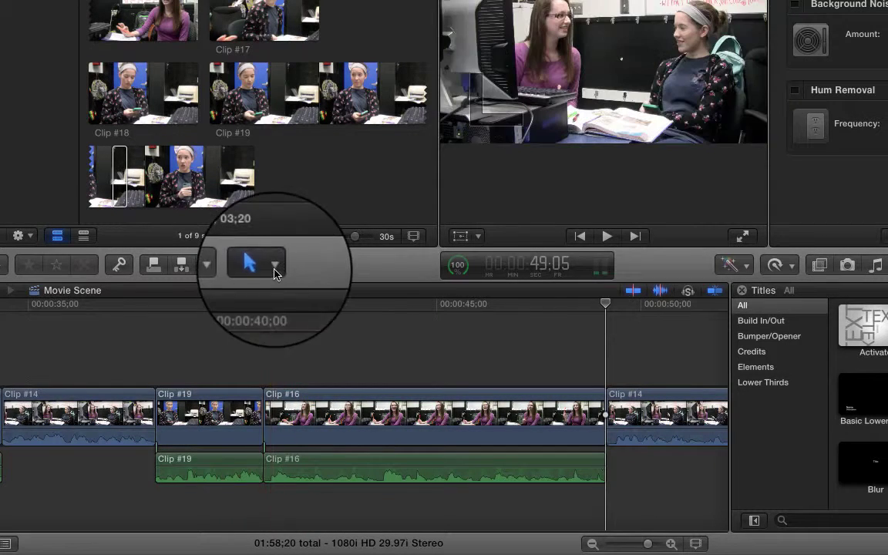
Step: Roll the video edit point between Clip #19 and Clip #16 with the Trim tool to about 43 seconds, leaving the detached audio in place
click(274, 266)
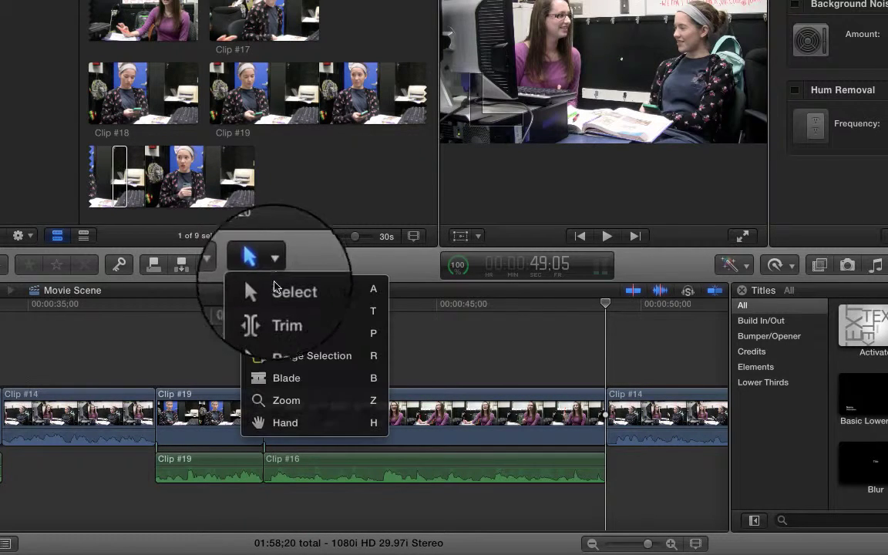
click(279, 321)
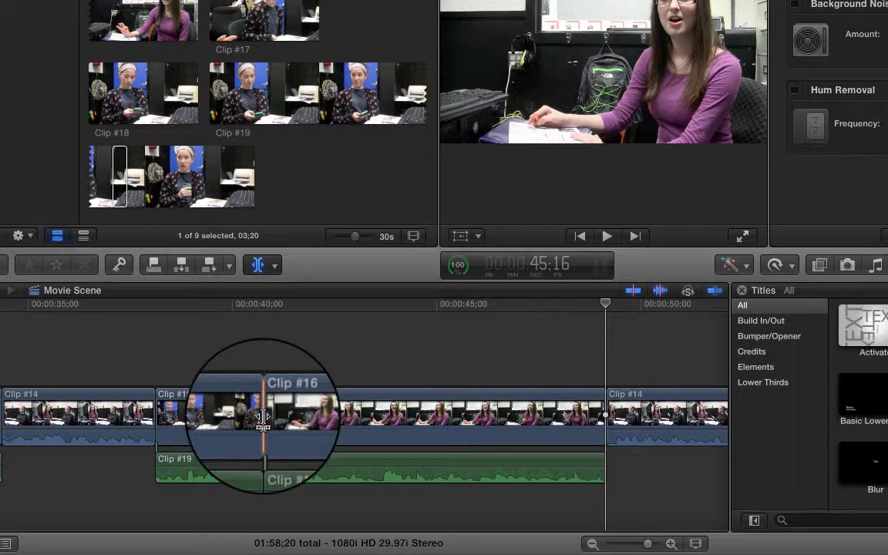
drag(263, 417, 263, 417)
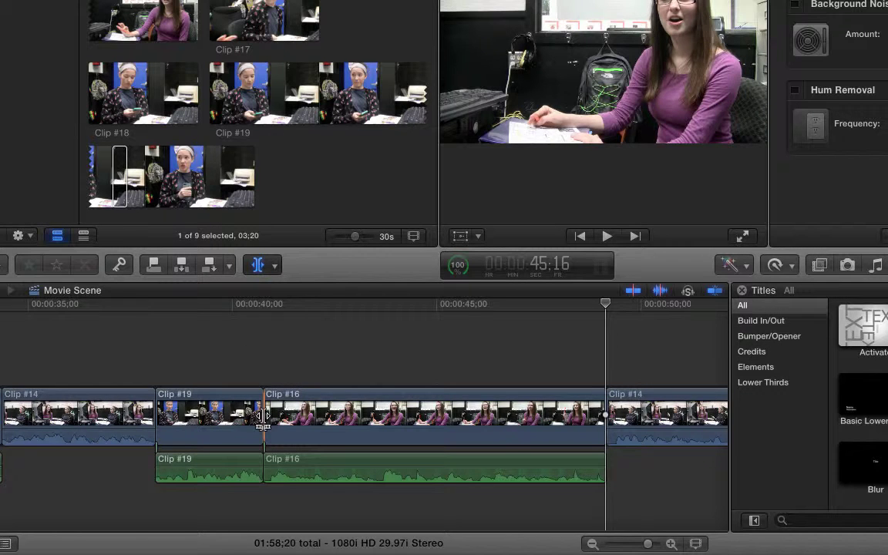
click(263, 417)
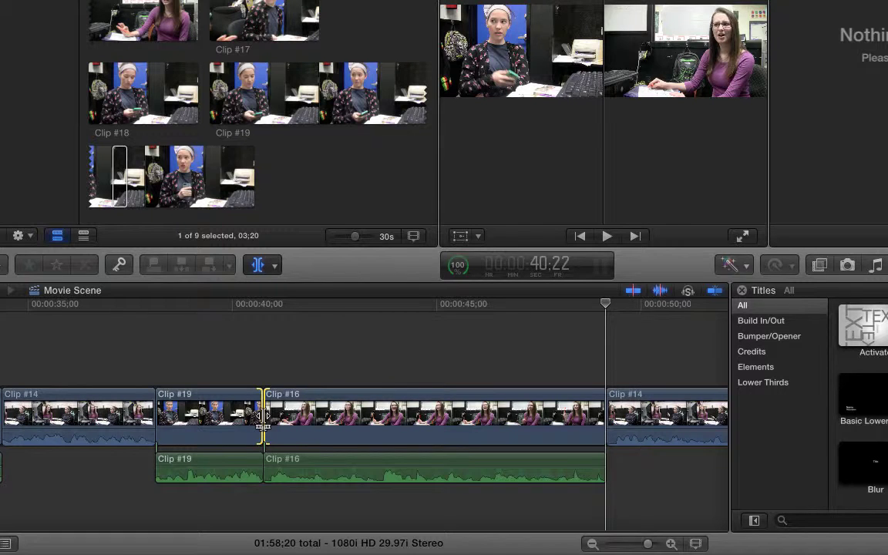
drag(263, 417, 361, 414)
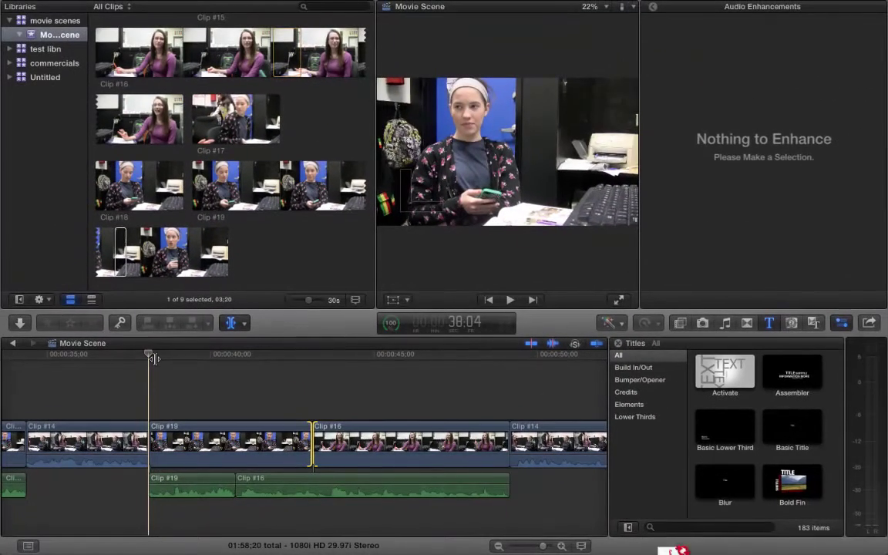
Step: Play back the split edit and roll the video edit point back in line with the audio cut between Clip #19 and Clip #16
key(space)
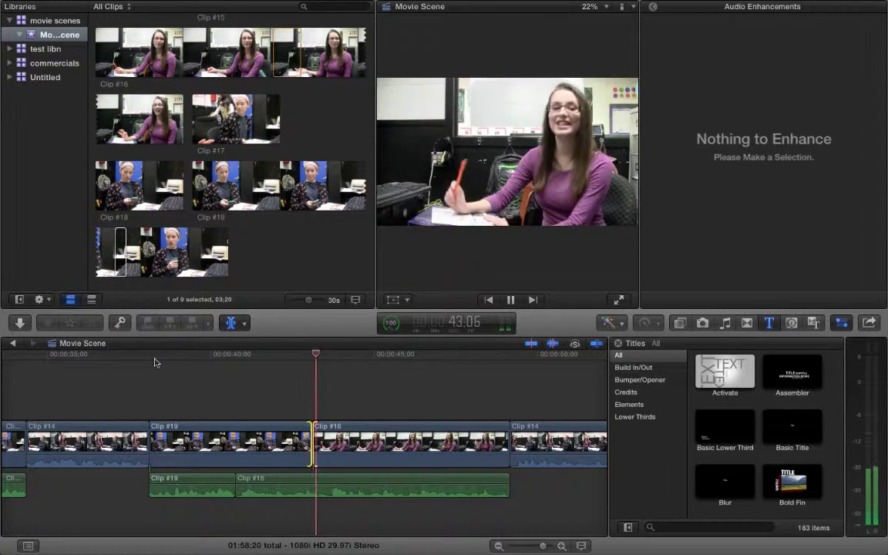
key(space)
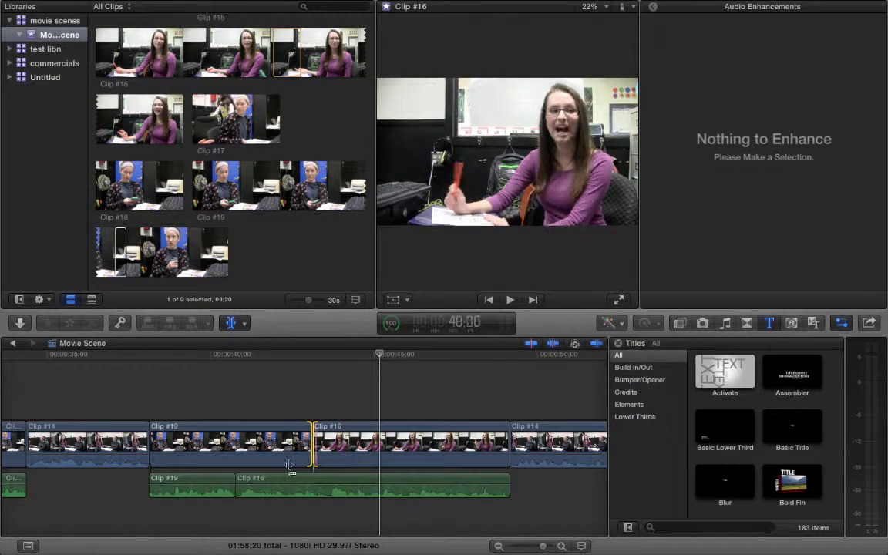
drag(319, 489, 250, 493)
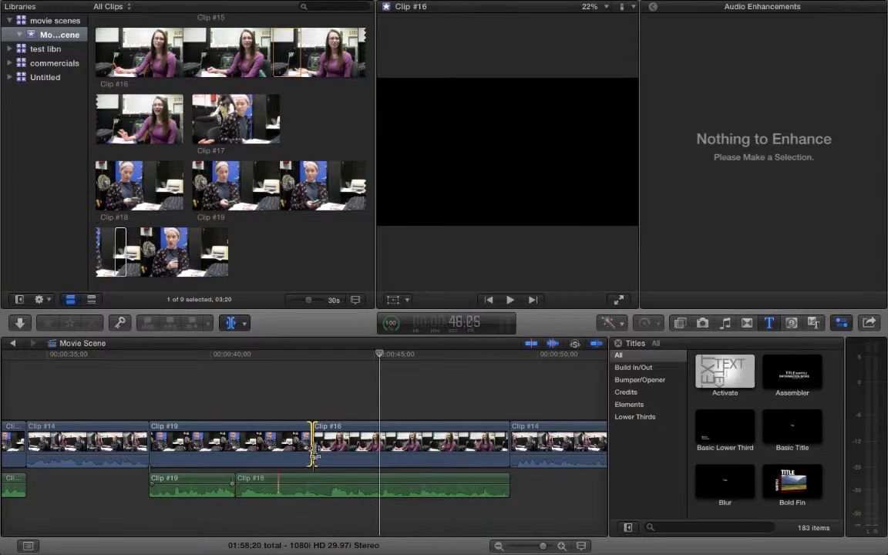
drag(314, 448, 236, 455)
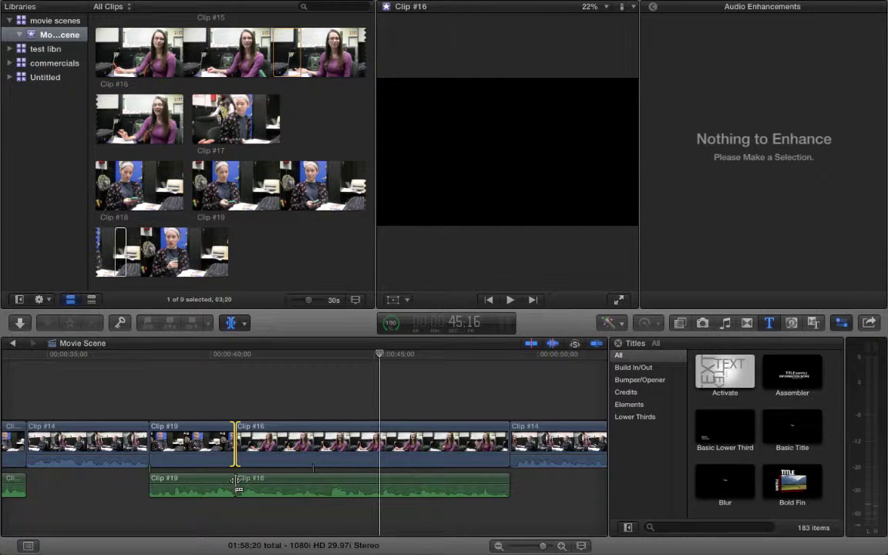
Step: Adjust the start of Clip #16's detached audio and the end of Clip #19's detached audio where they meet
drag(239, 482, 242, 482)
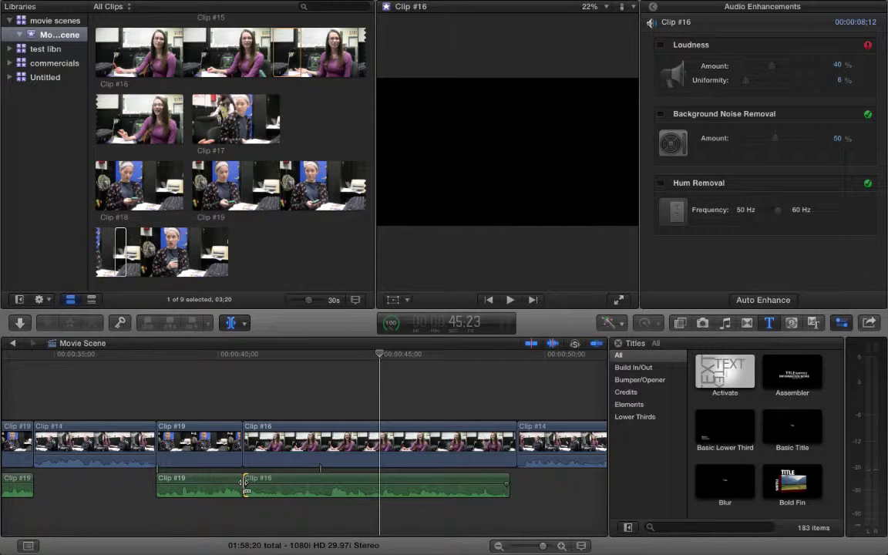
mouse_move(246, 481)
mouse_down()
mouse_move(261, 483)
mouse_move(245, 483)
mouse_up()
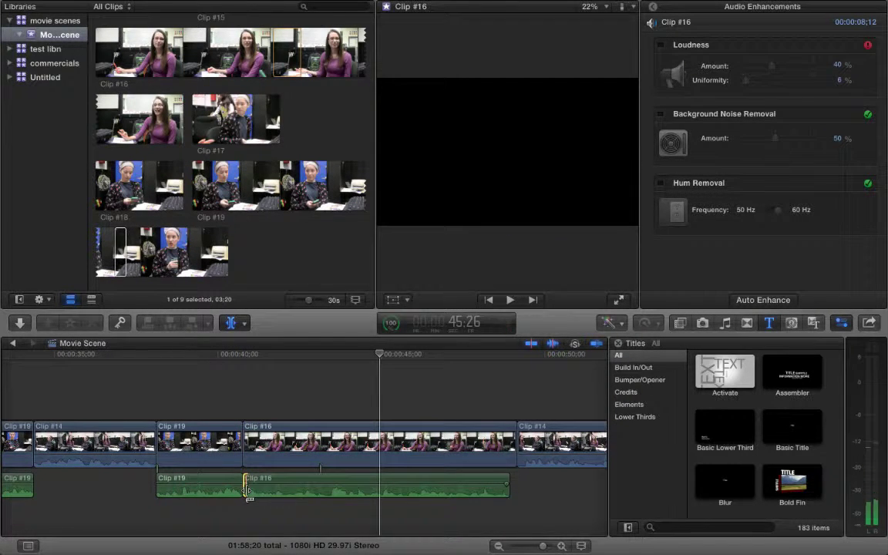
mouse_move(243, 487)
mouse_down()
mouse_move(273, 488)
mouse_move(242, 490)
mouse_up()
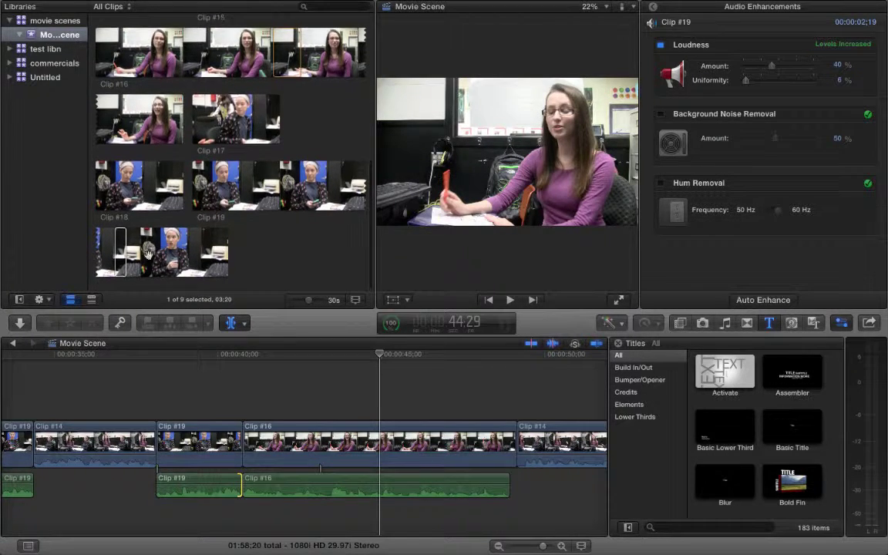
Step: Import Remember The Factories.mp3 from the Downloads folder into the Movie Scene event, copying it to the library
click(20, 324)
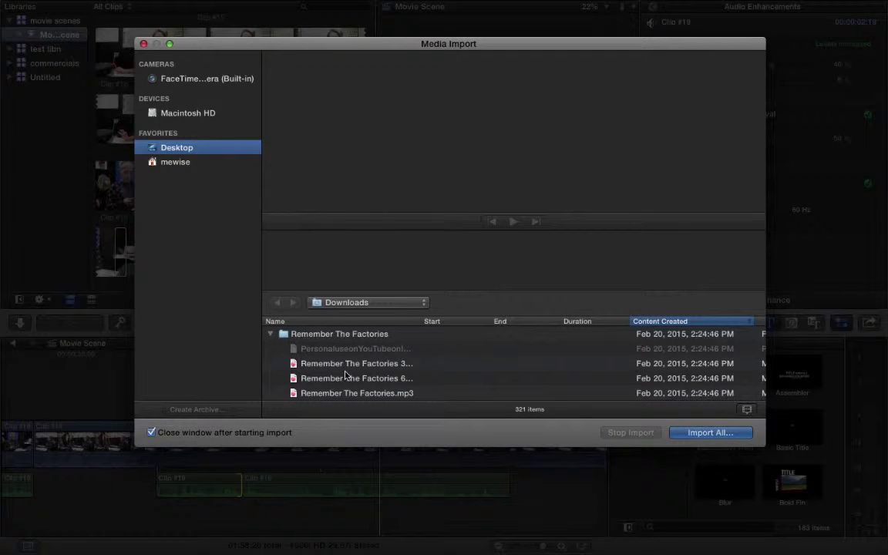
scroll(345, 374, down, 2)
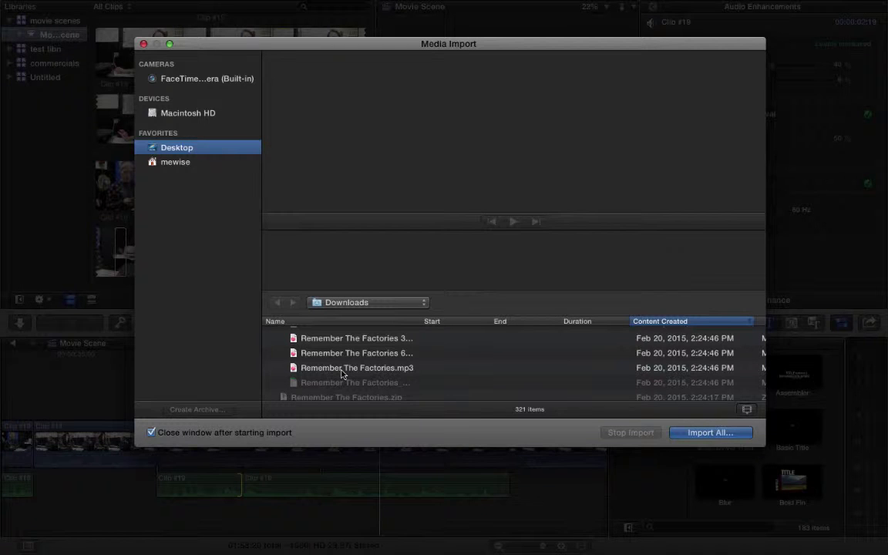
click(340, 371)
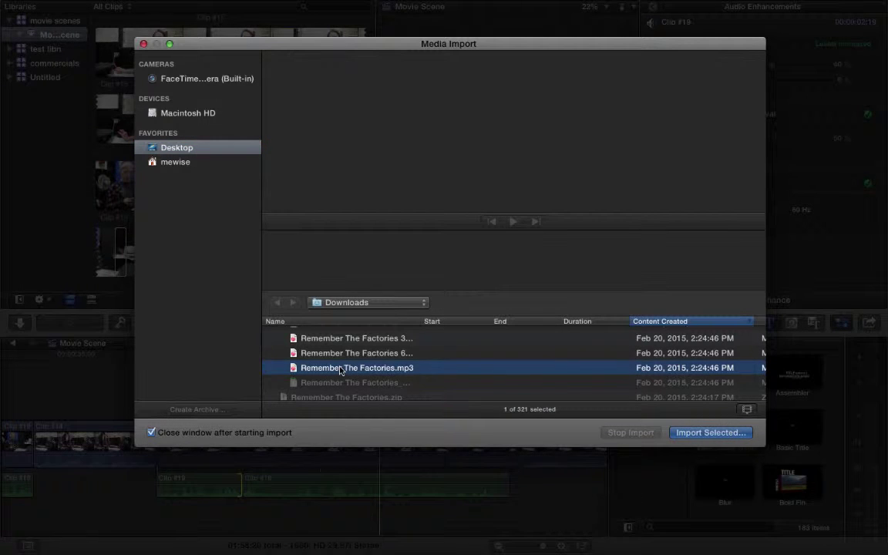
key(Return)
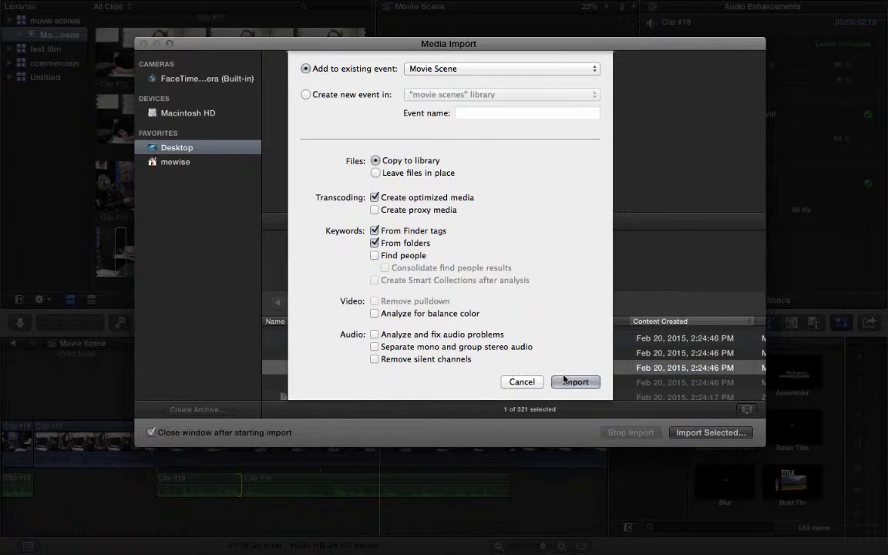
click(571, 383)
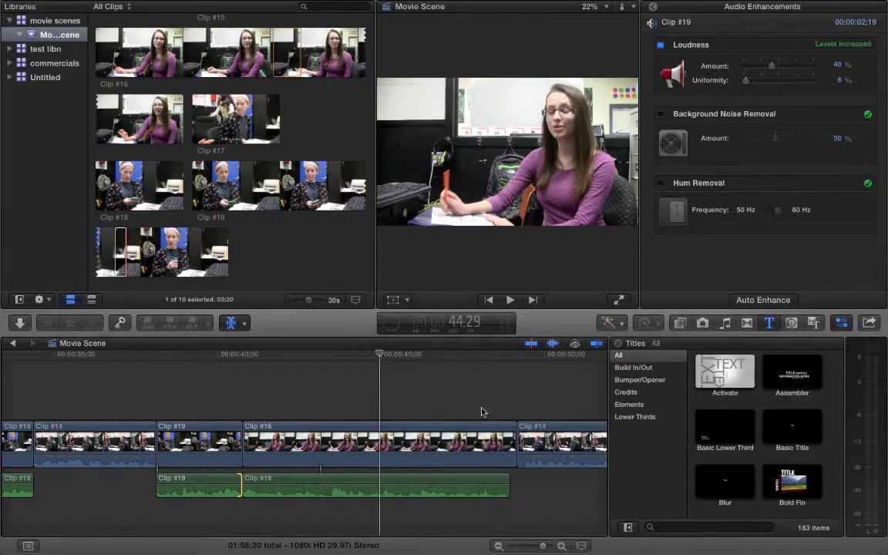
scroll(285, 270, up, 10)
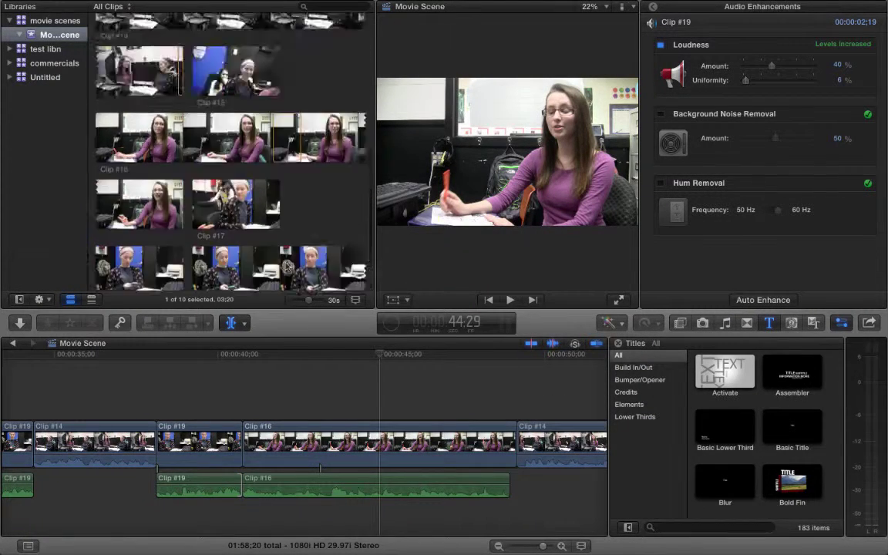
Step: Add the whole Remember The Factories music clip to the timeline as connected audio beneath the detached Clip #19 and Clip #16 audio
click(101, 151)
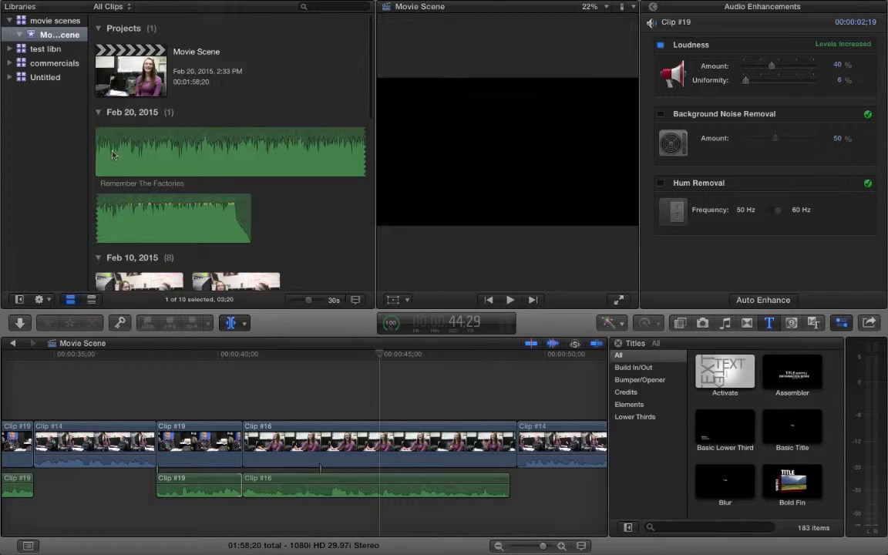
click(101, 150)
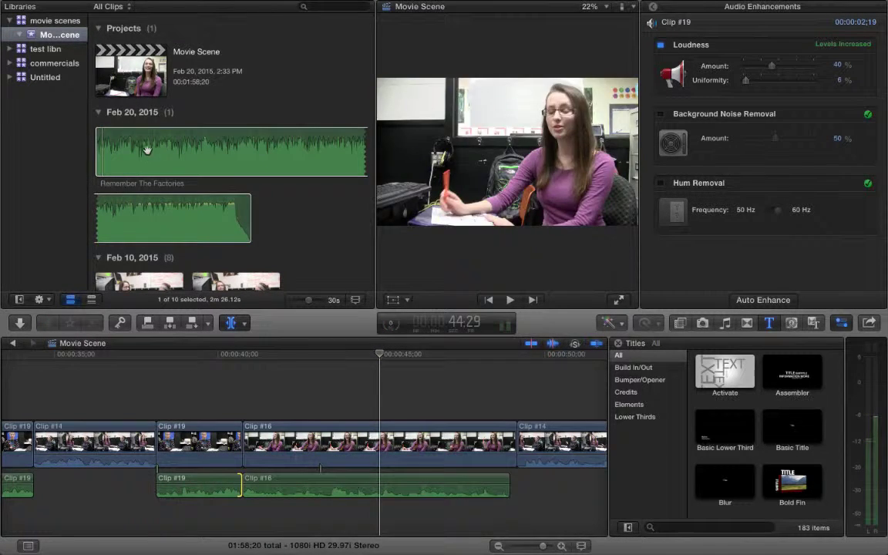
drag(147, 150, 15, 520)
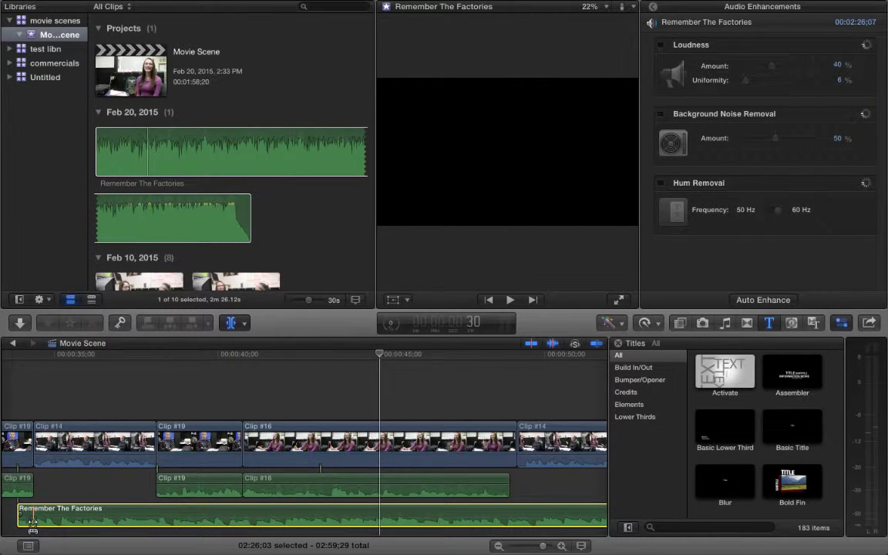
Step: Switch to the Select tool and move the Remember The Factories music clip to the very start of the project
key(shift+z)
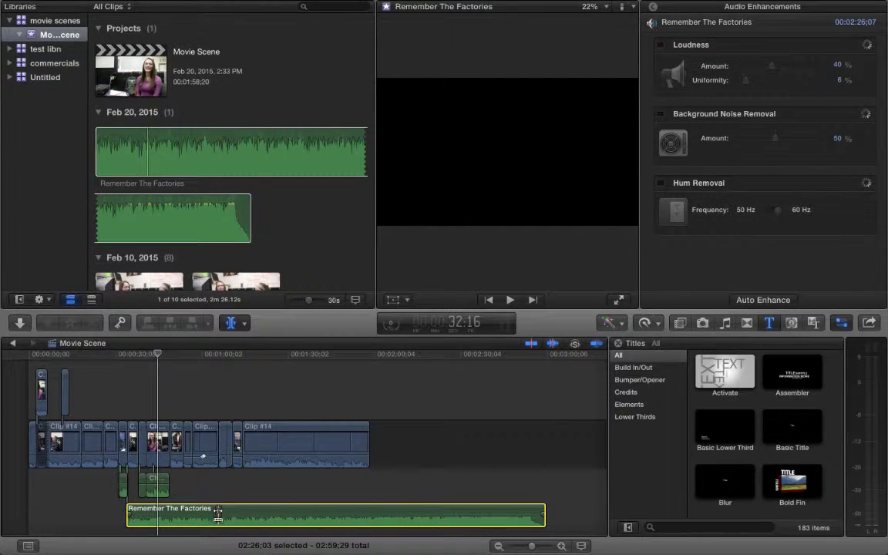
click(201, 486)
click(231, 322)
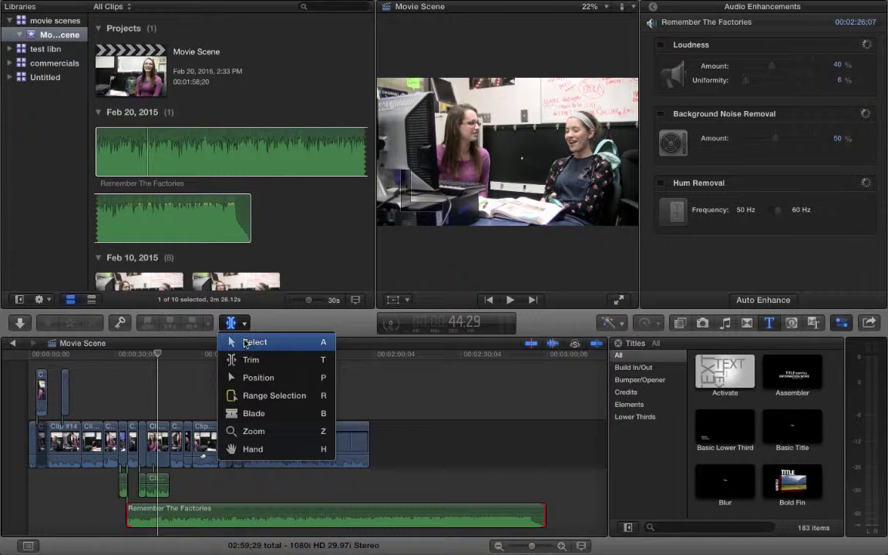
key(a)
drag(175, 510, 77, 511)
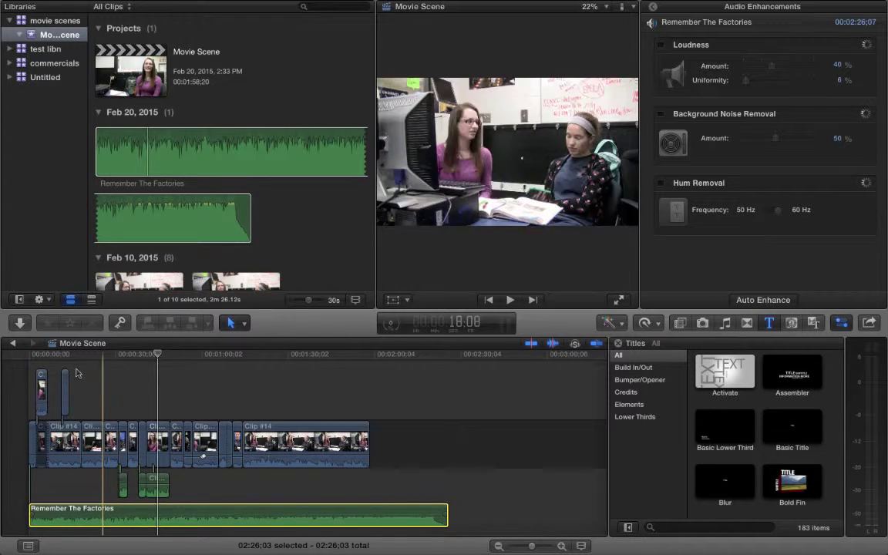
Step: Lower the volume of the Remember The Factories clip and play back the scene to check the music against the dialogue
key(space)
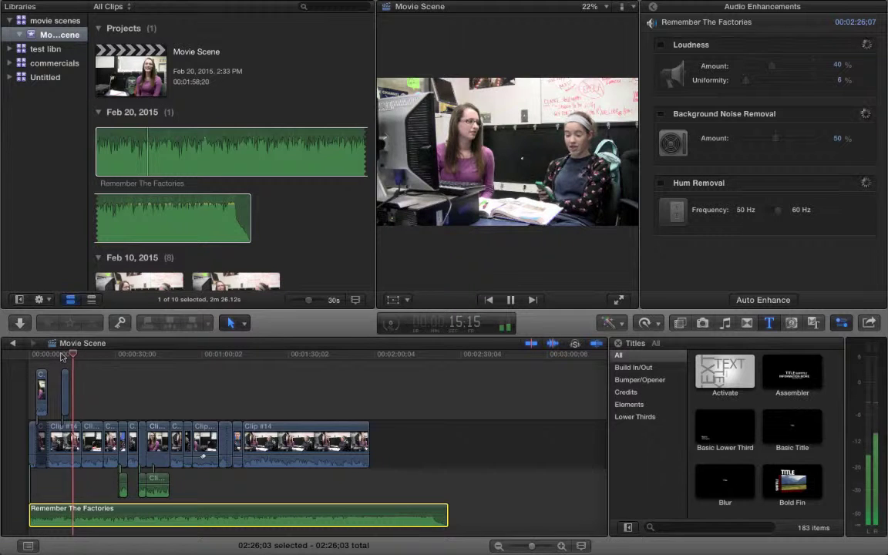
key(space)
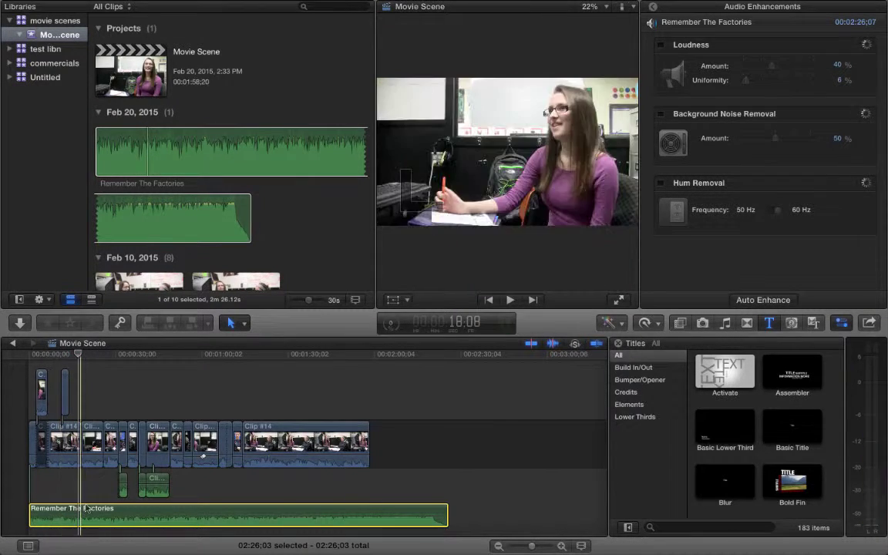
drag(86, 515, 85, 522)
key(space)
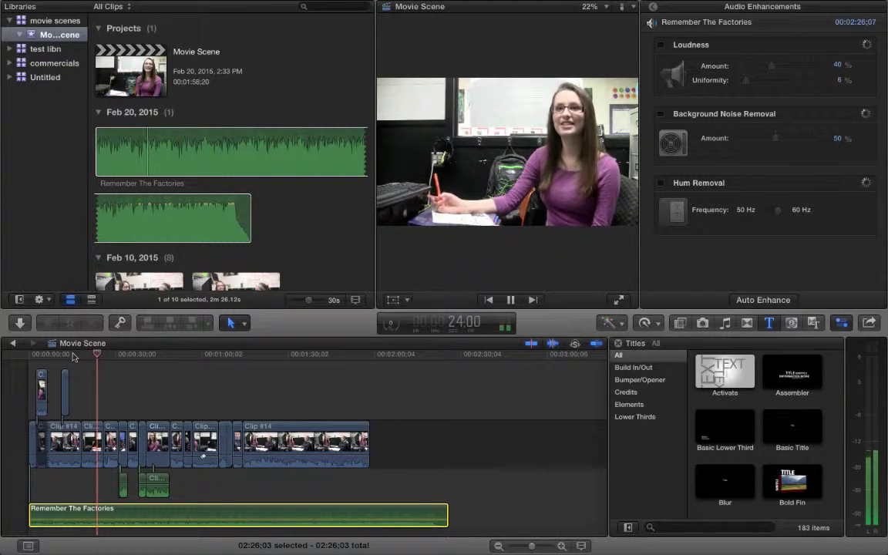
key(space)
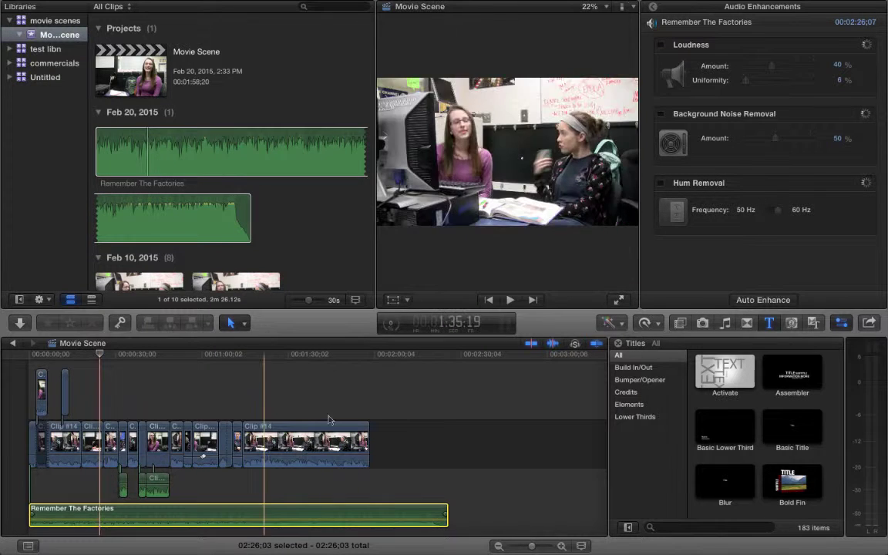
Step: Raise the overall volume of the Remember The Factories clip to about 3 dB
click(21, 355)
key(space)
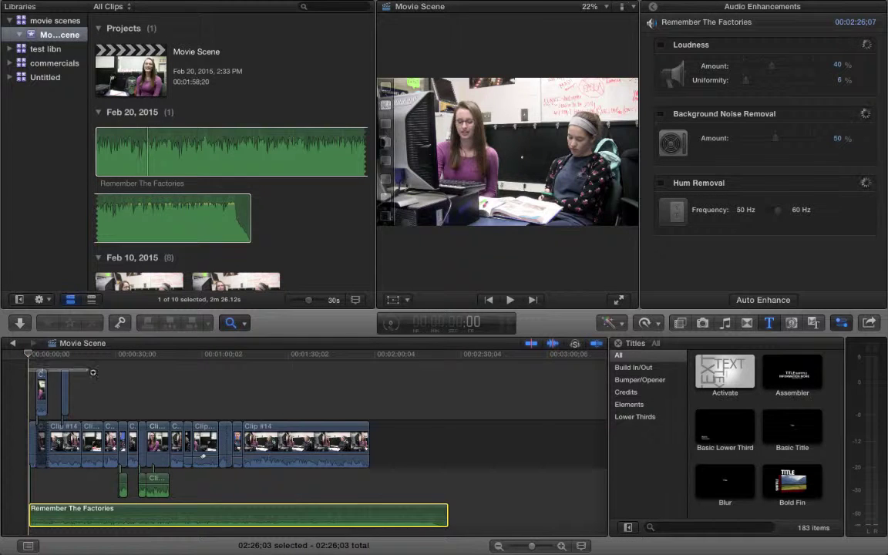
key(super+equal)
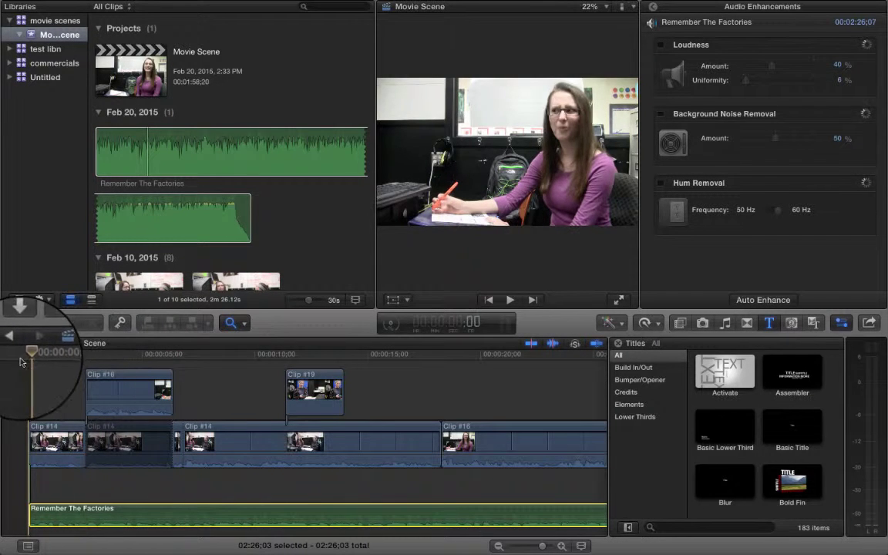
key(a)
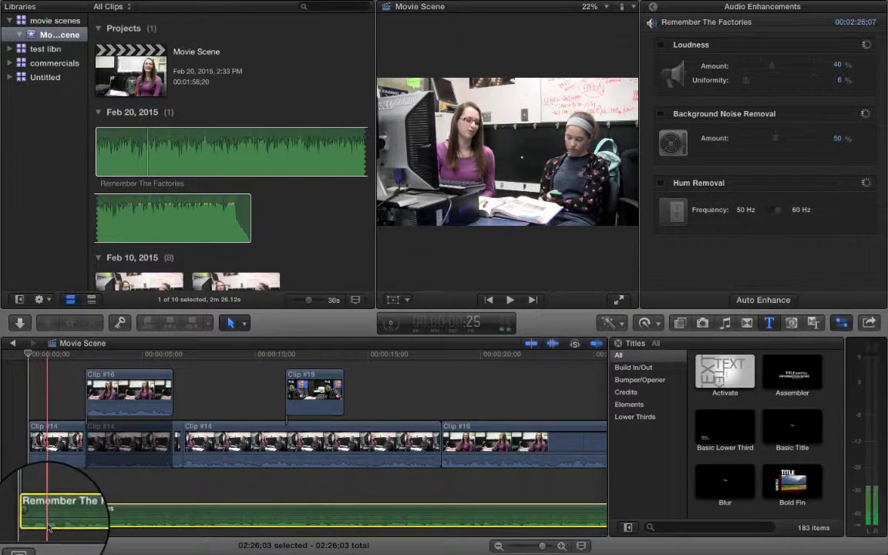
mouse_move(47, 520)
mouse_down()
mouse_move(75, 518)
mouse_move(54, 519)
mouse_up()
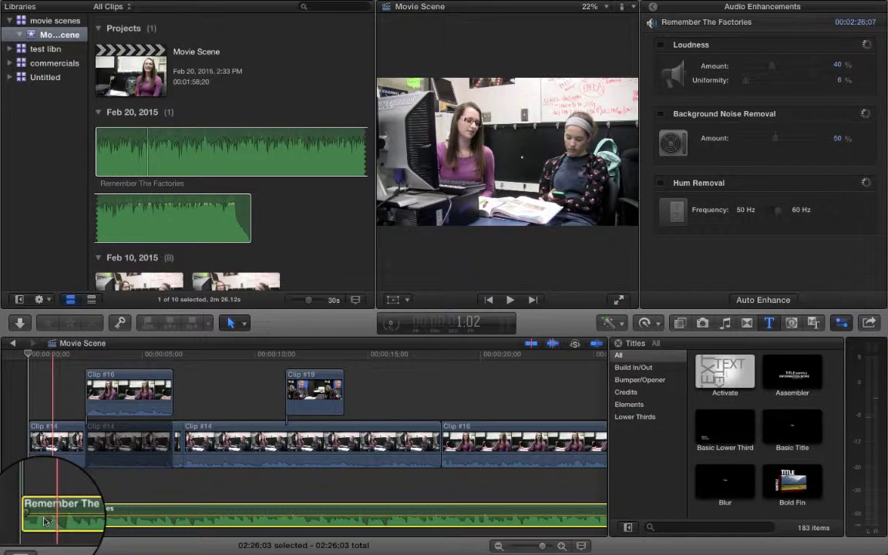
Step: Keyframe the music's volume to drop between about 0.5 and 2 seconds, and play back the opening of the scene
click(44, 519)
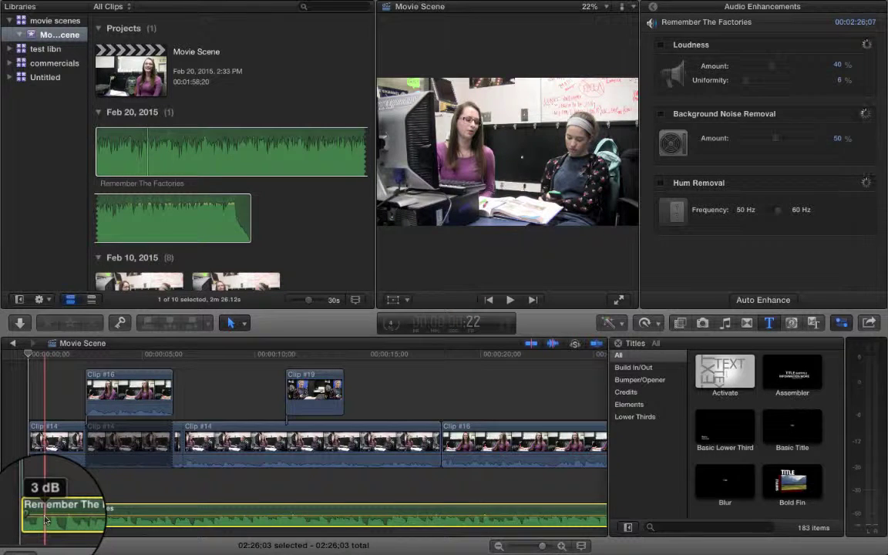
drag(44, 522, 70, 518)
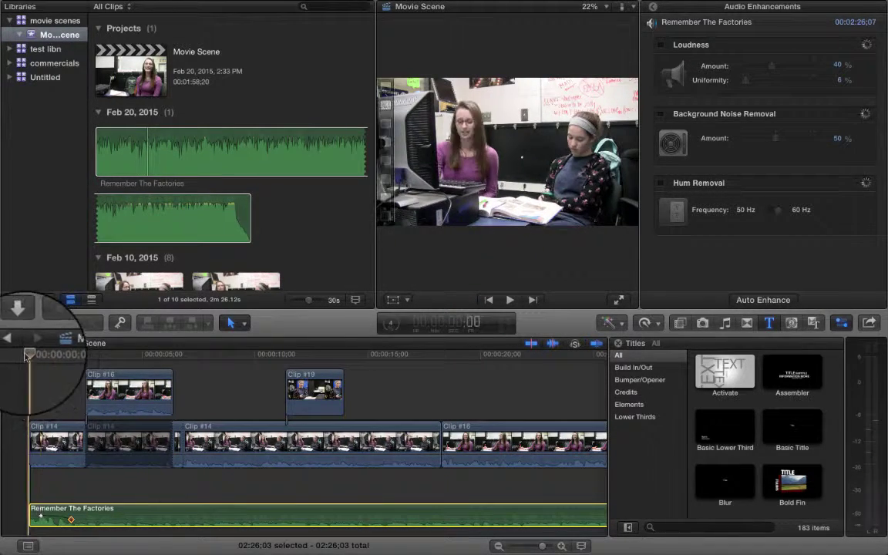
key(space)
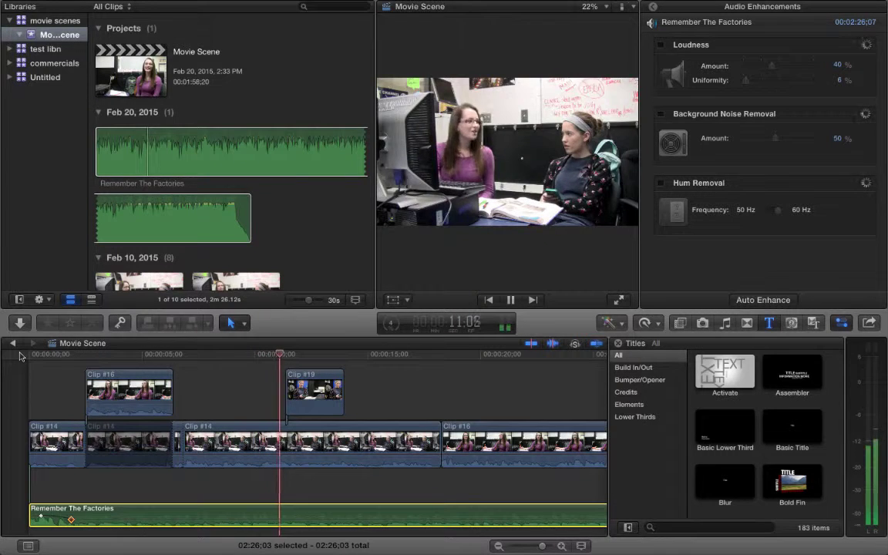
key(space)
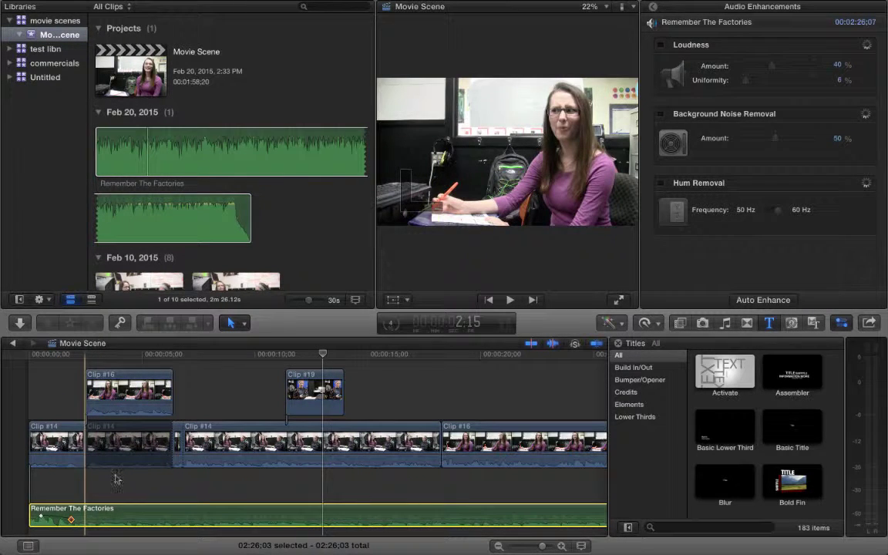
key(shift+z)
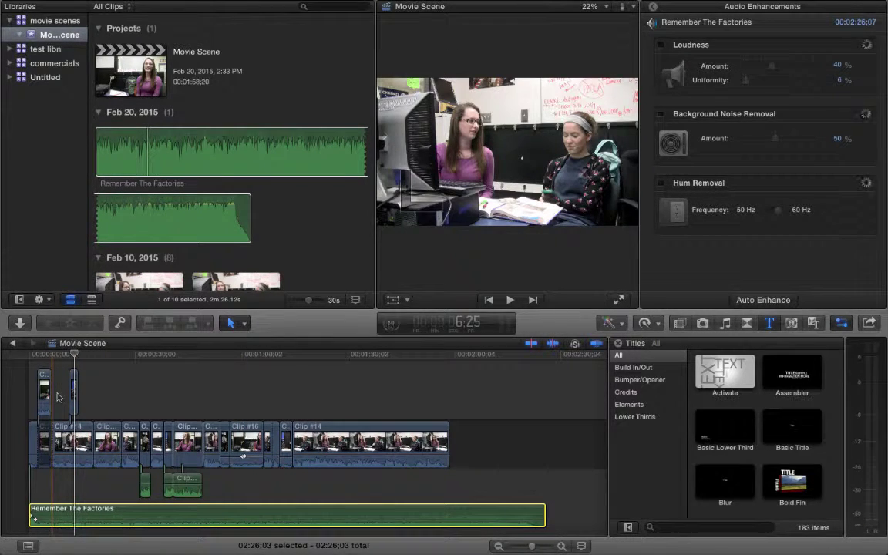
click(80, 524)
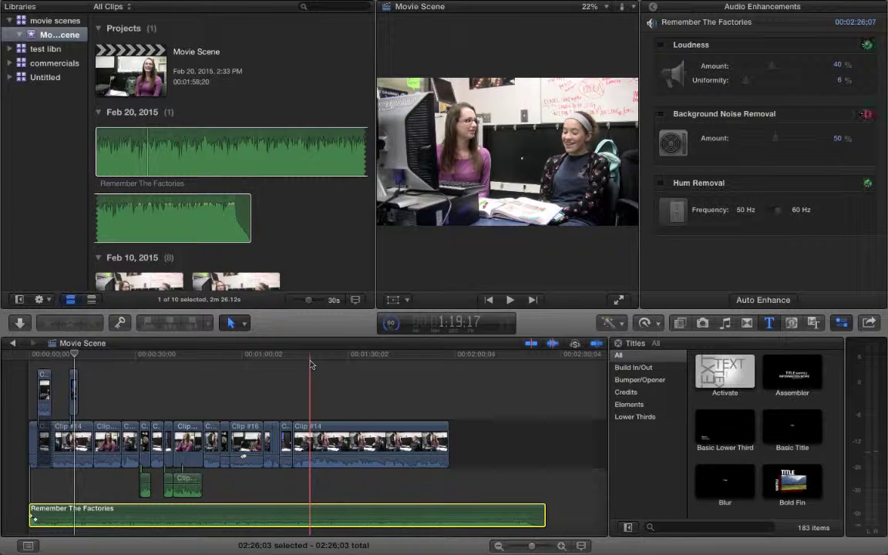
click(470, 6)
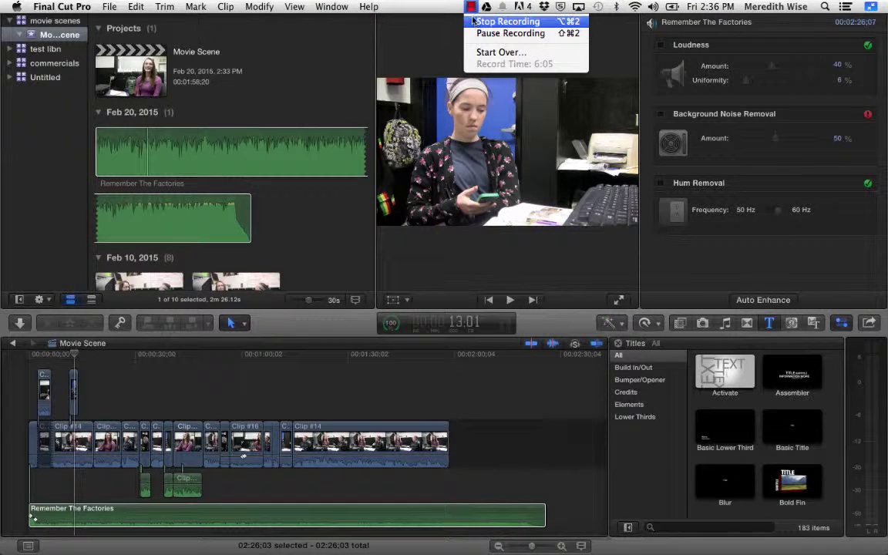